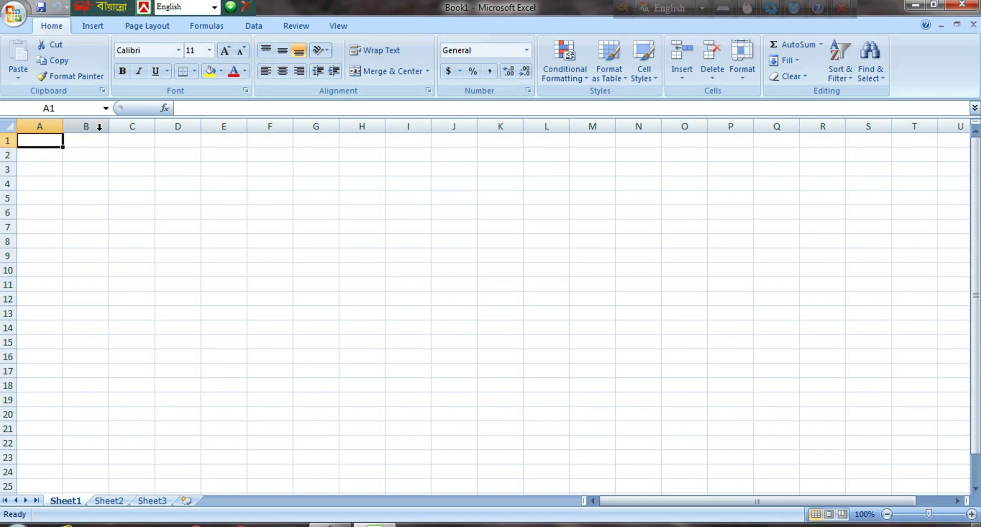
Step: Type test text into cell D6, then delete it and cancel the edit, leaving D6 empty
click(51, 210)
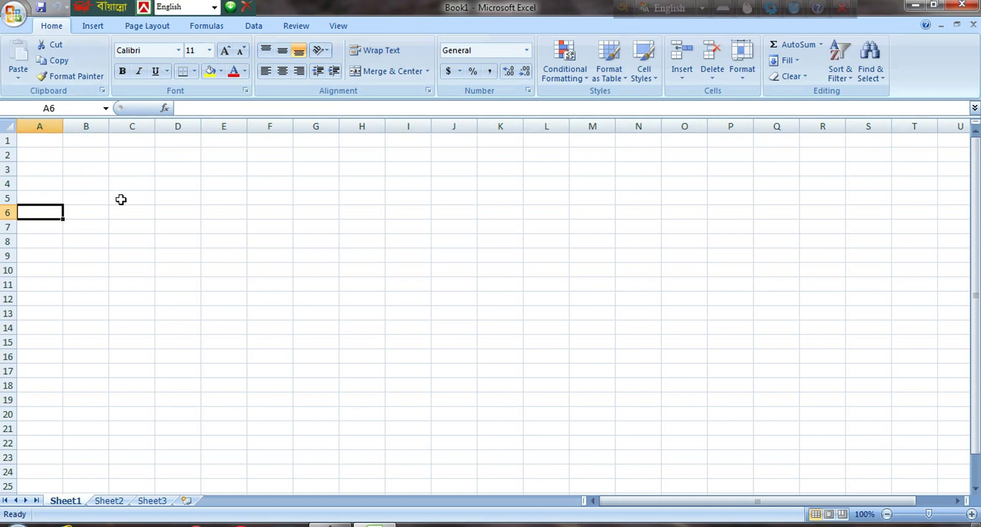
click(160, 215)
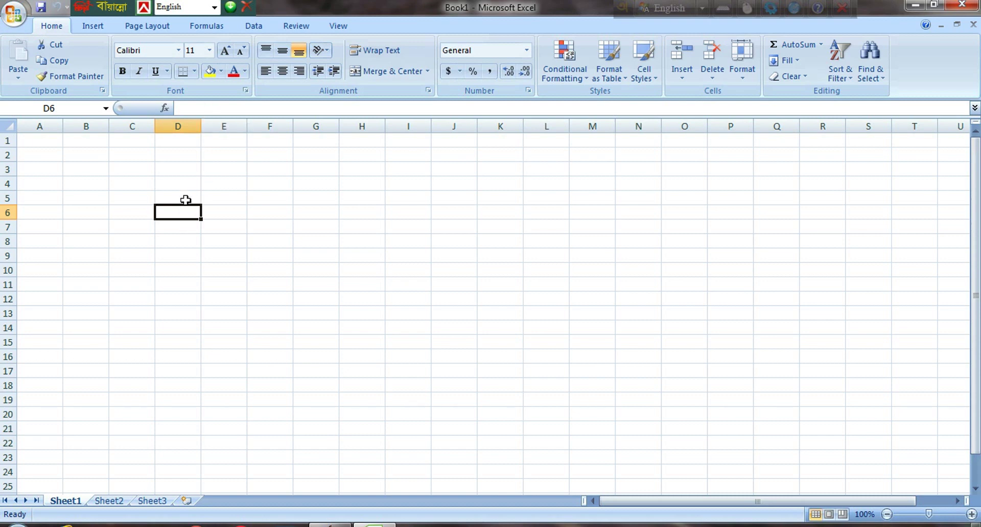
click(208, 109)
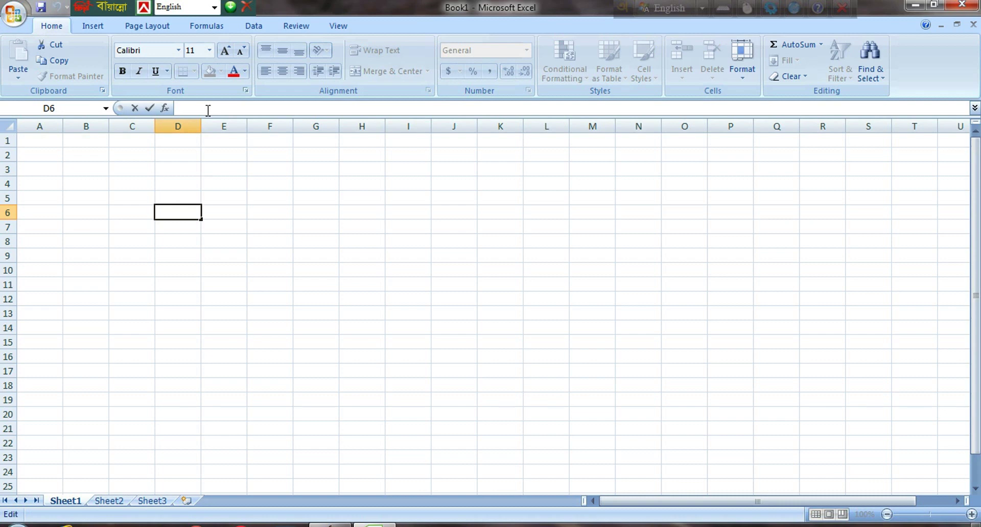
text(fdfdd)
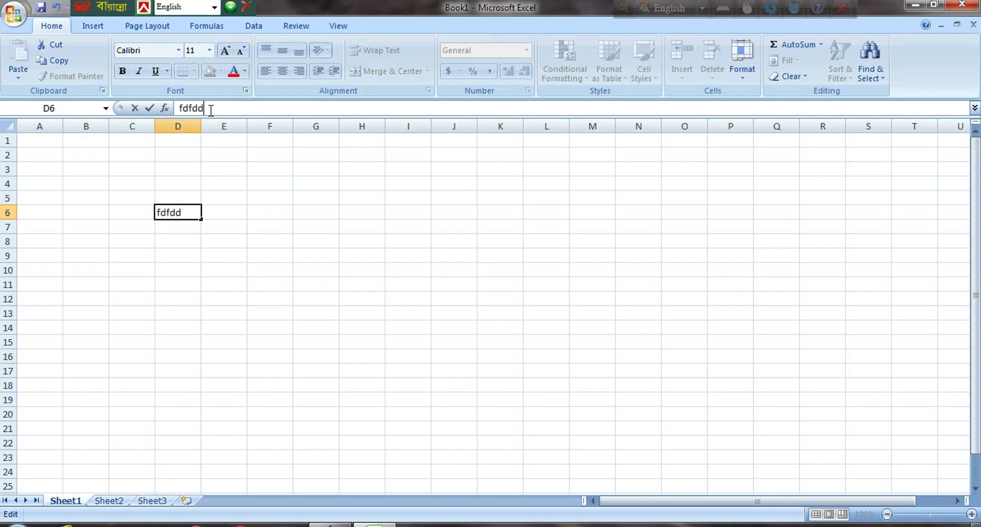
key(BackSpace)
key(BackSpace)
text(=)
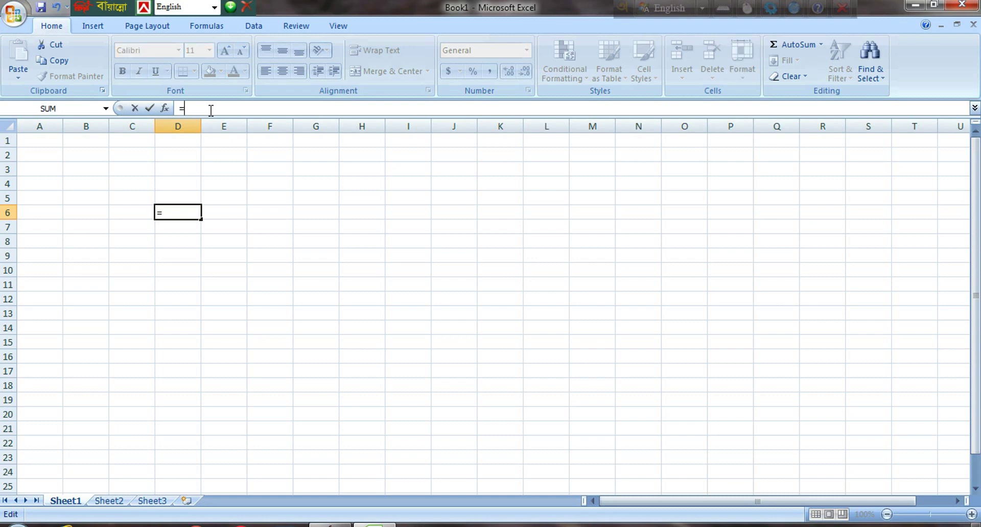
text(jiejiufjf)
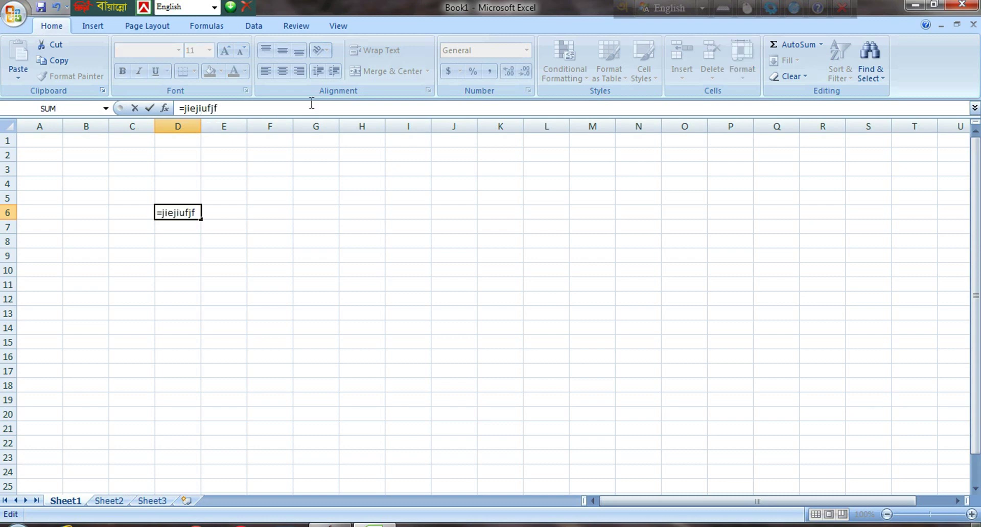
double_click(199, 212)
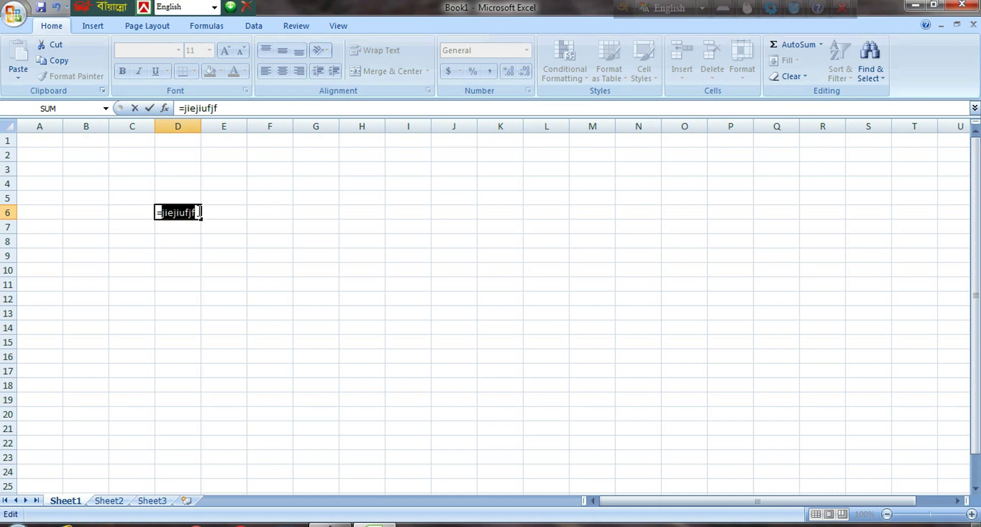
key(BackSpace)
key(Escape)
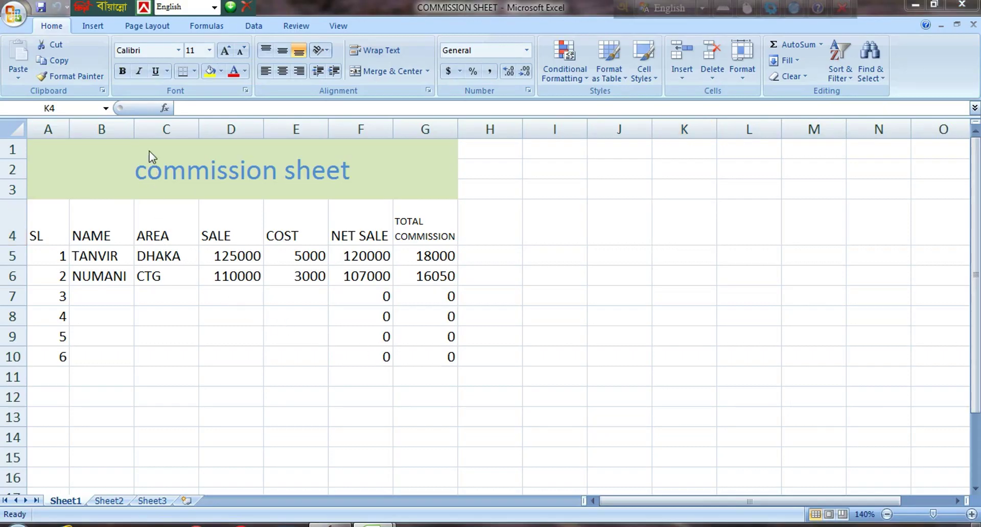
Step: Preview how the commission sheet prints and zoom in on the page
click(248, 8)
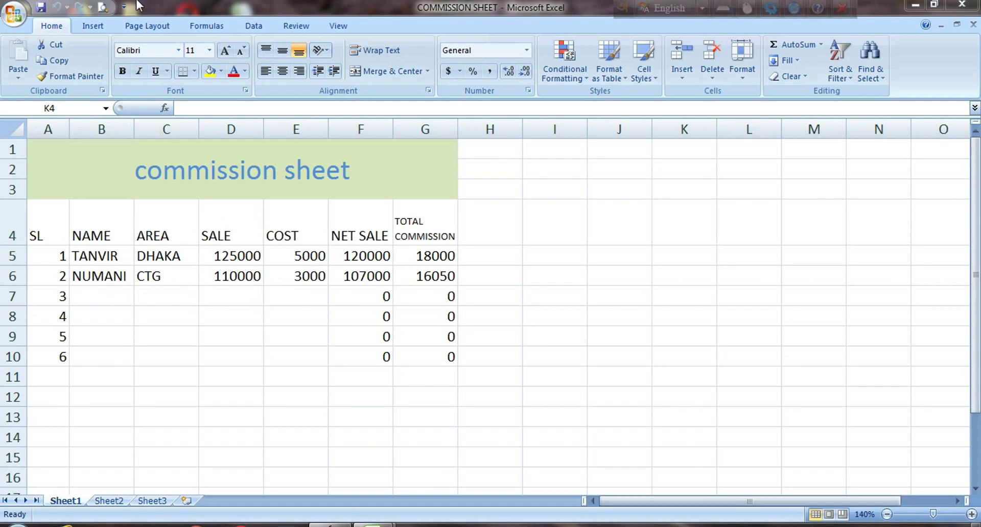
click(101, 8)
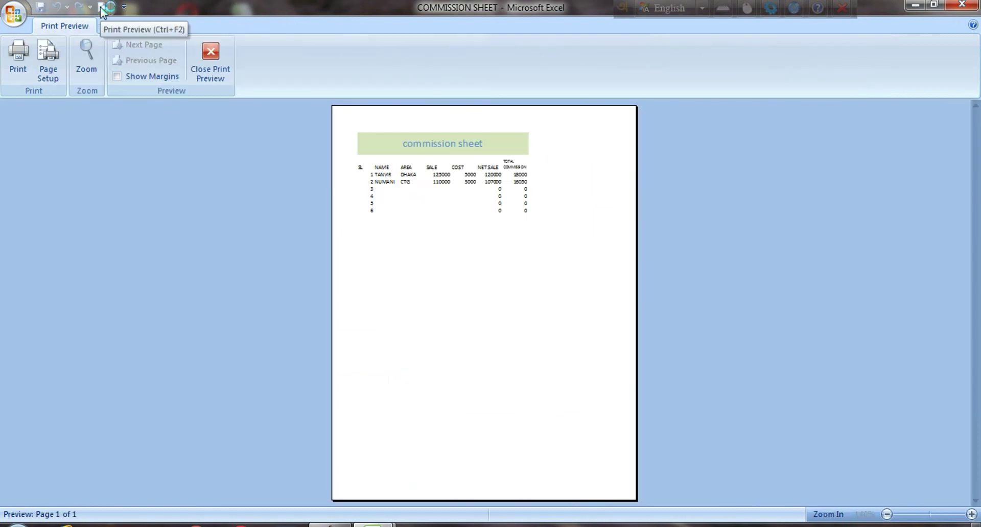
click(471, 279)
drag(975, 356, 974, 275)
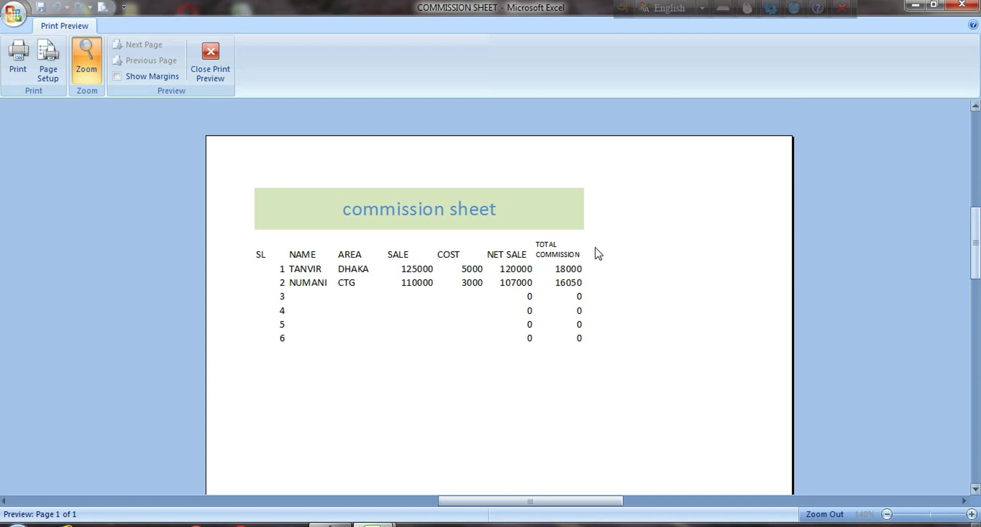
Step: Back on the worksheet, apply All Borders to the whole table A1:G10
click(223, 57)
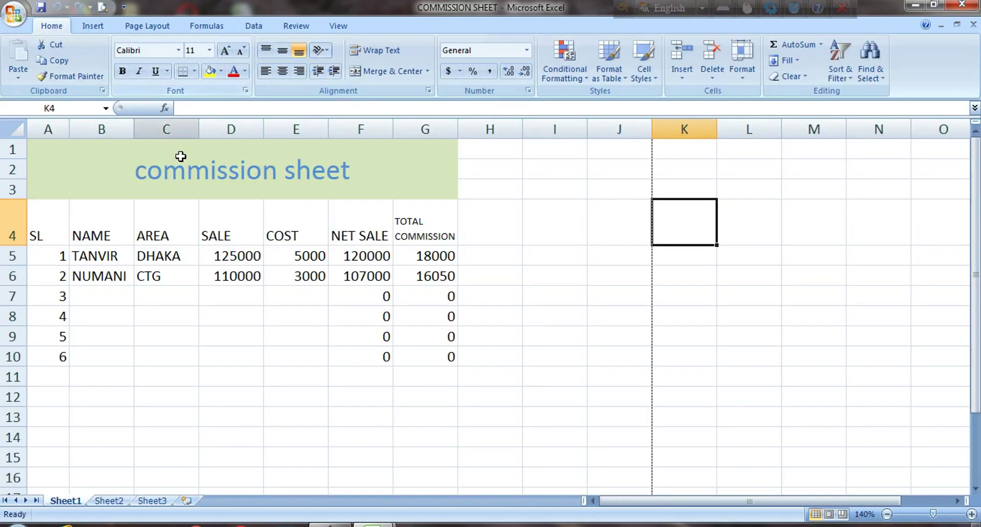
click(55, 226)
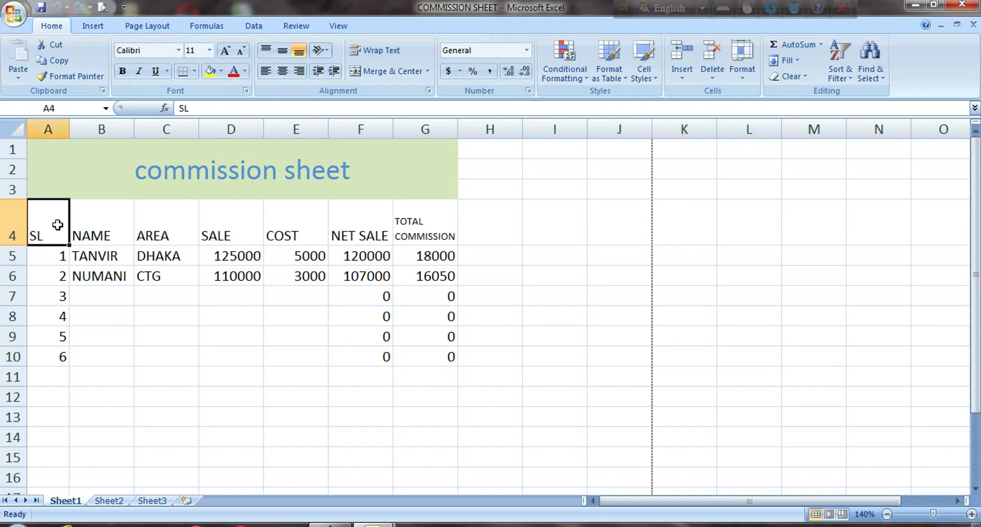
key(ctrl+a)
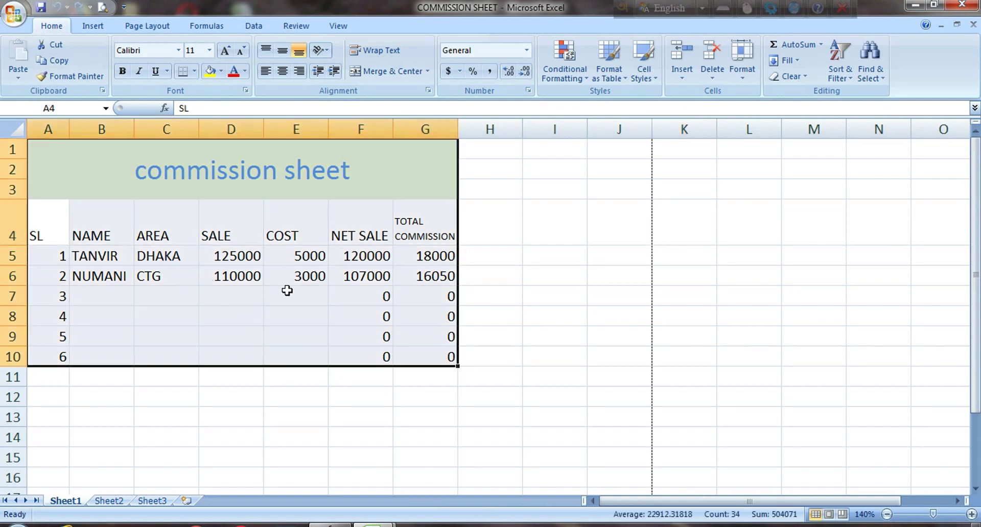
click(194, 71)
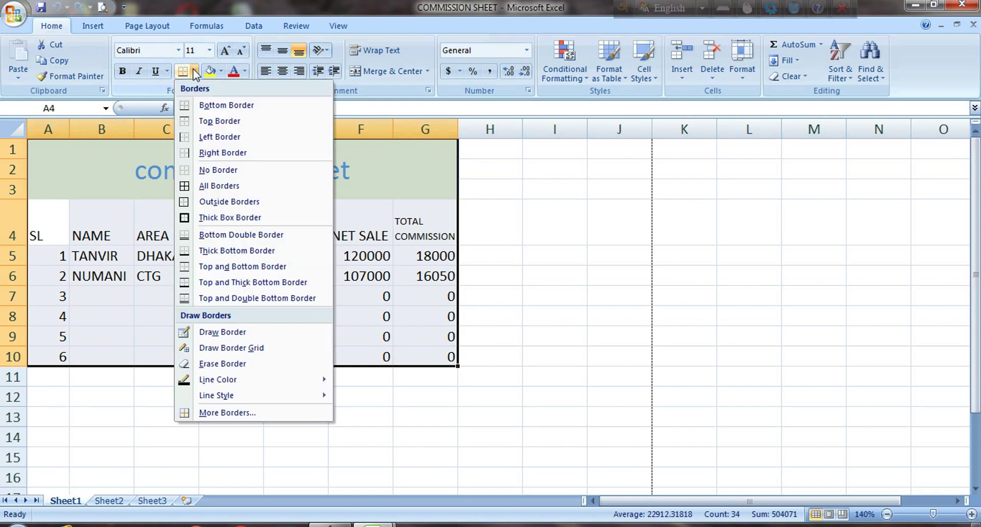
click(205, 187)
Step: Deselect the table and preview the bordered table for printing
click(329, 418)
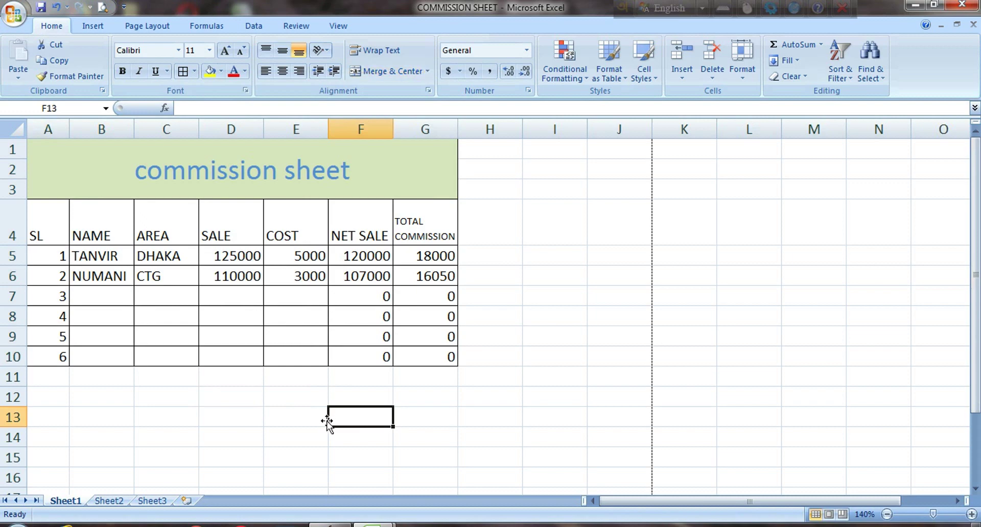
click(284, 400)
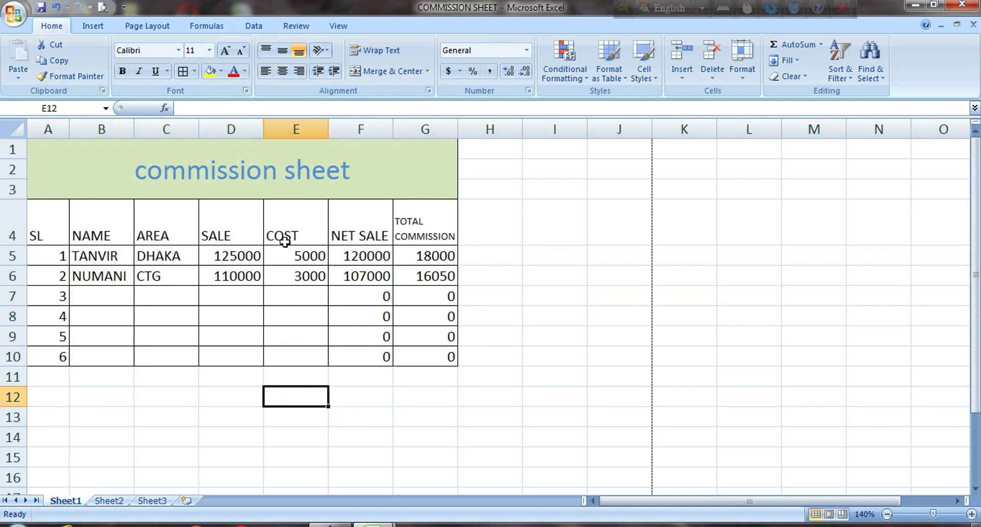
click(100, 8)
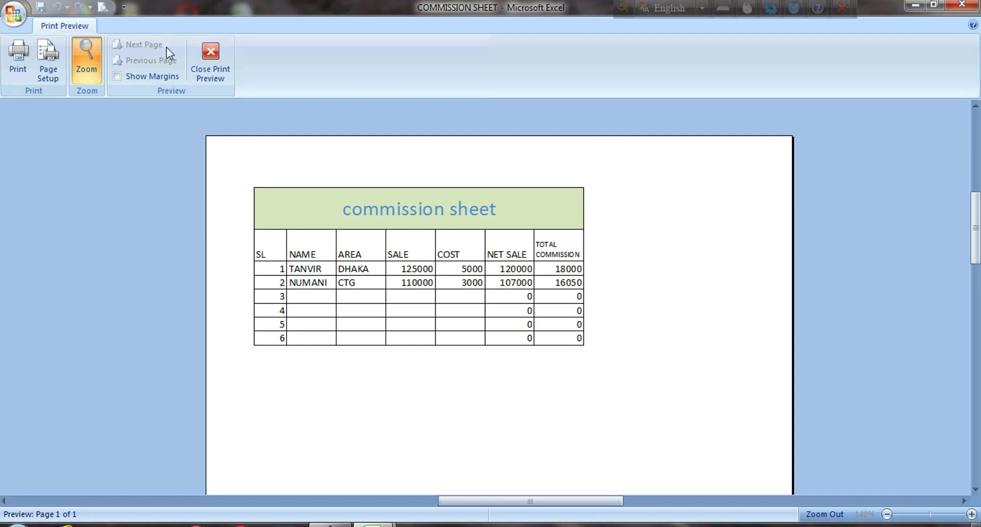
Step: Close the print preview to show the fully bordered commission table on the worksheet
click(211, 57)
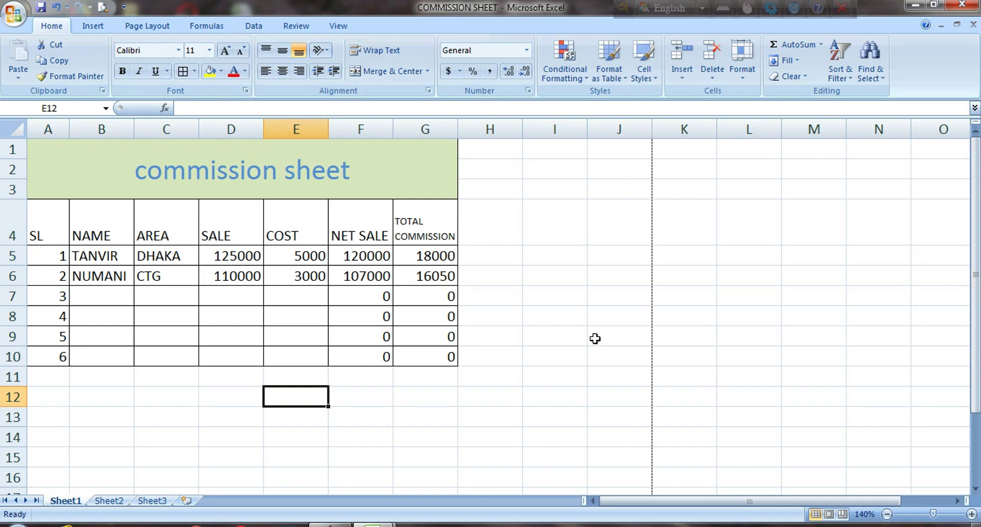